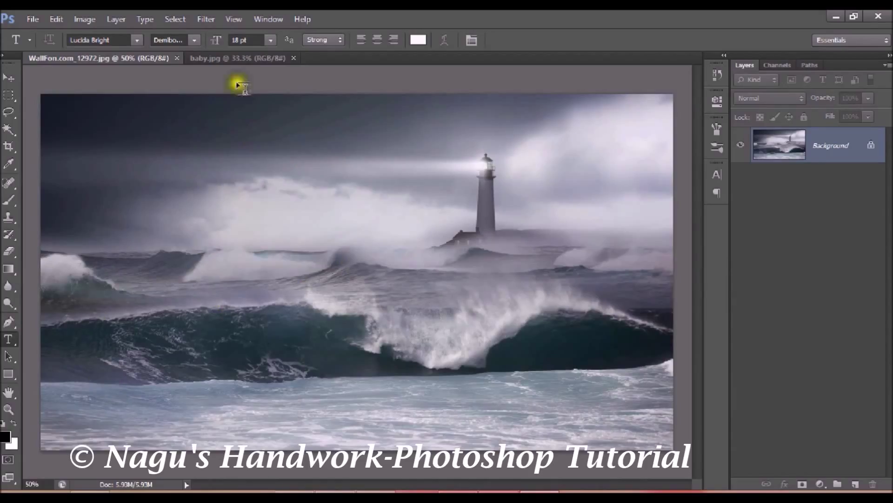
Step: Switch to the baby.jpg document and convert it to Grayscale mode, discarding the color information
click(236, 57)
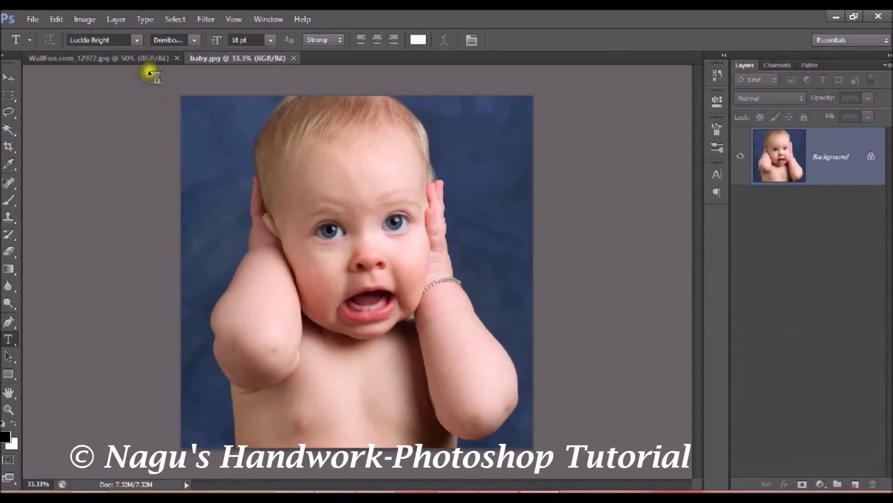
click(138, 55)
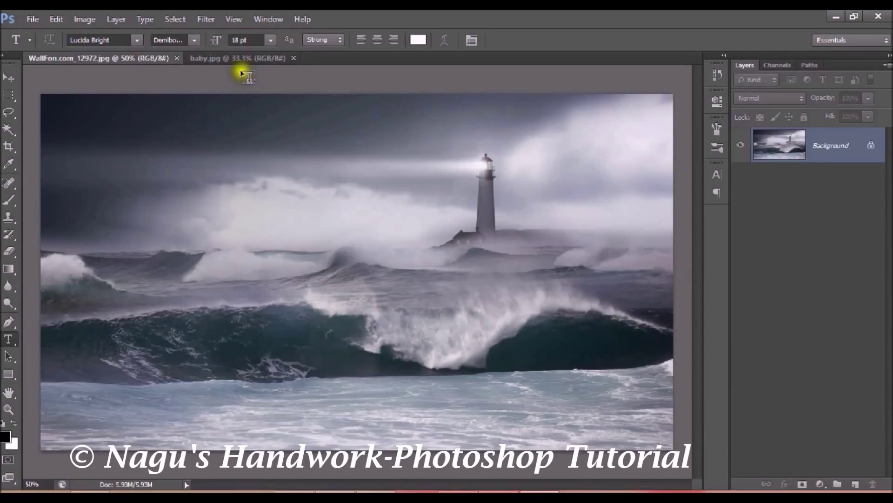
click(241, 55)
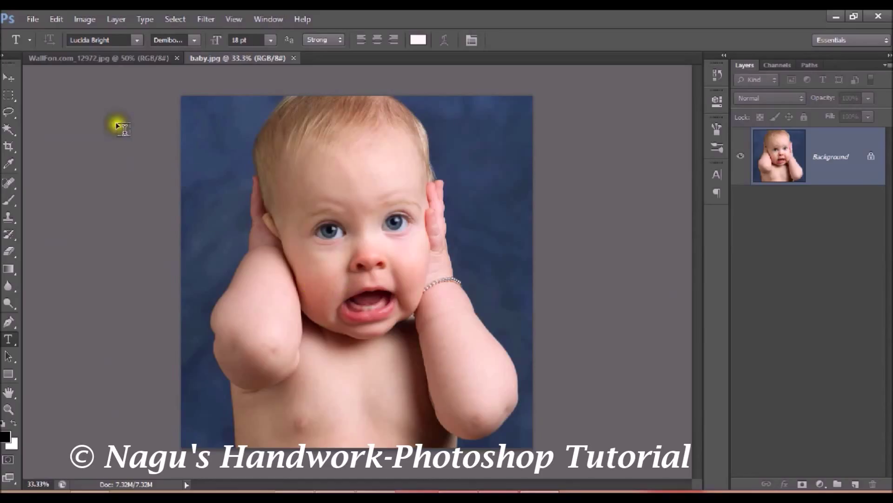
click(76, 20)
mouse_move(89, 35)
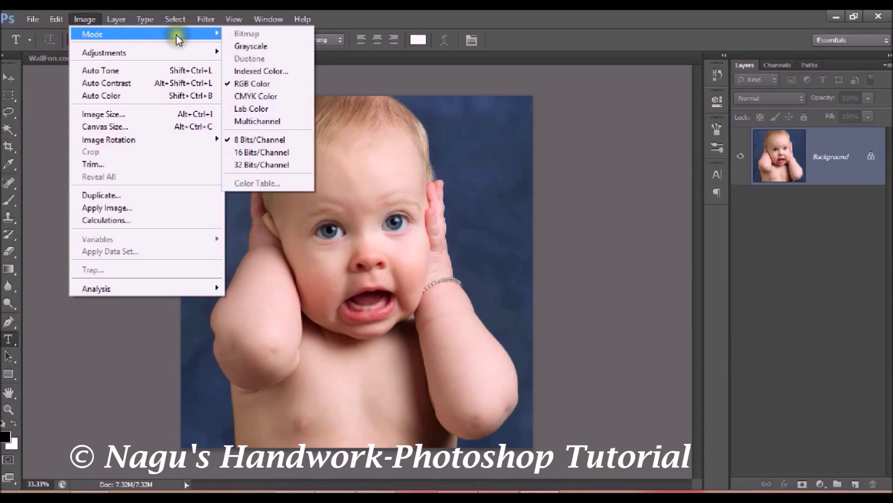
click(85, 19)
click(86, 20)
mouse_move(91, 33)
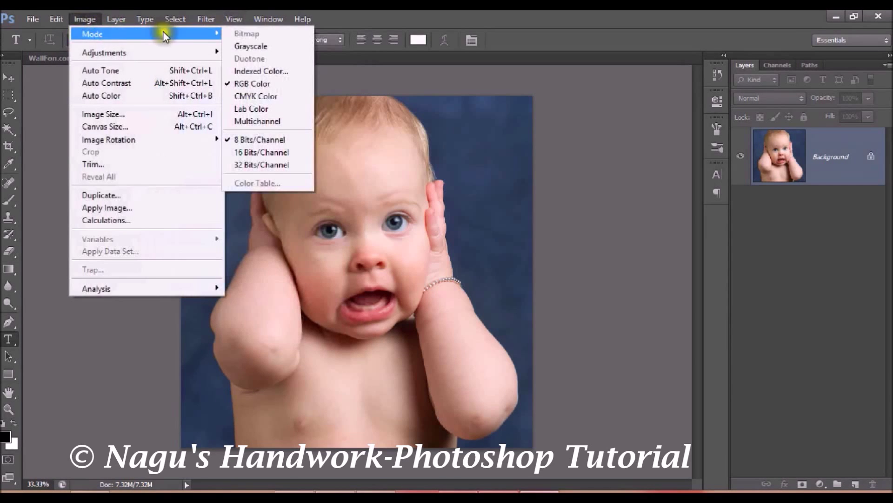
click(250, 46)
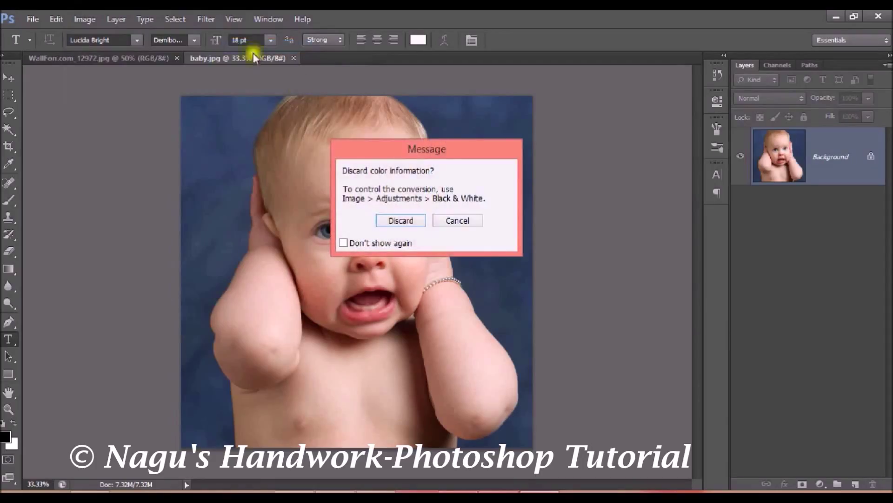
click(410, 220)
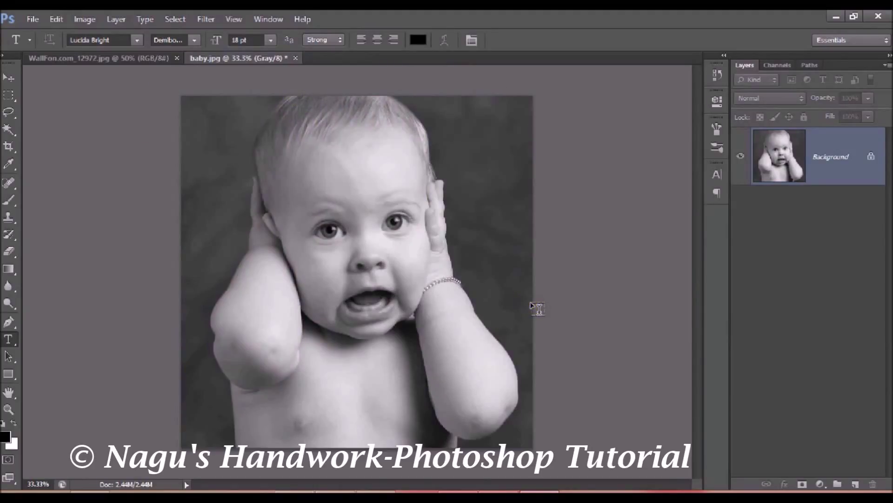
Step: Copy the entire grayscale baby image and paste it as a new layer into WallFon.com_12972.jpg
key(ctrl+a)
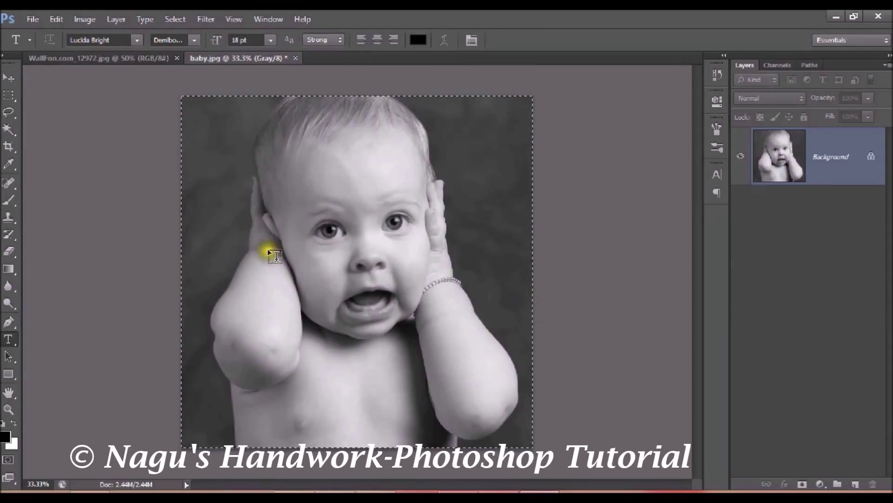
click(85, 57)
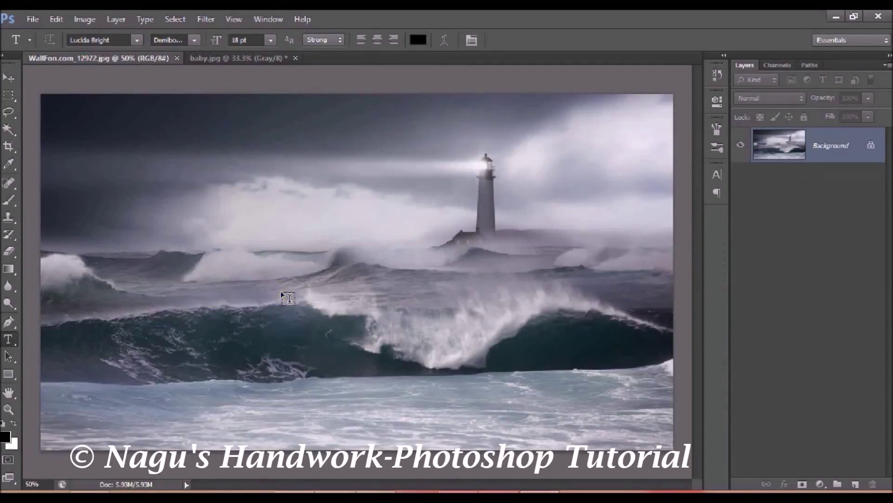
key(ctrl+v)
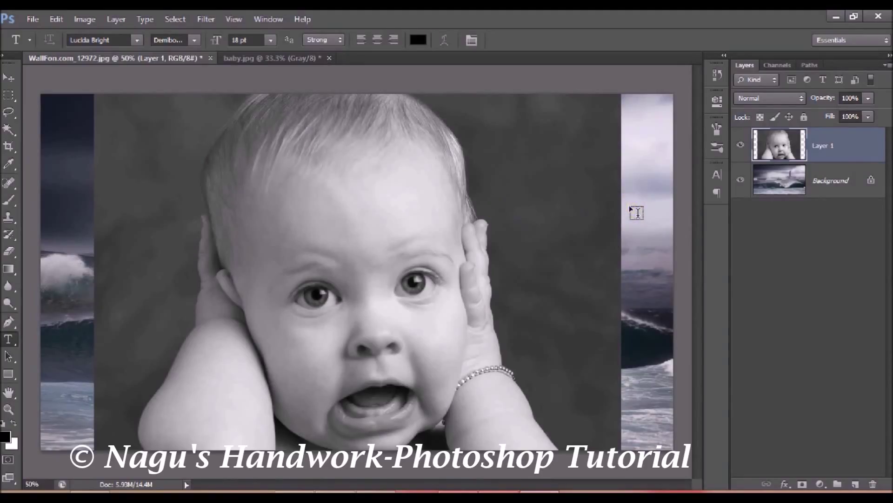
Step: Free Transform the baby layer to about 48% width and 56% height, placing it over the seascape's left half
click(51, 18)
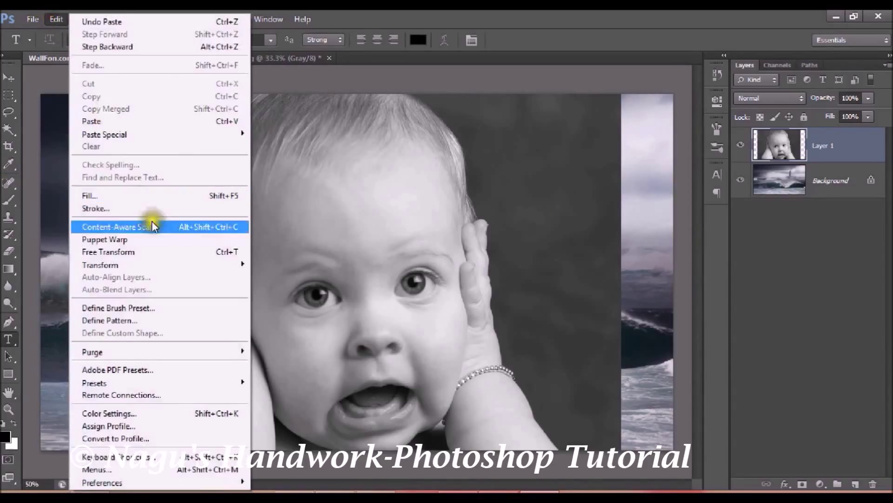
click(150, 252)
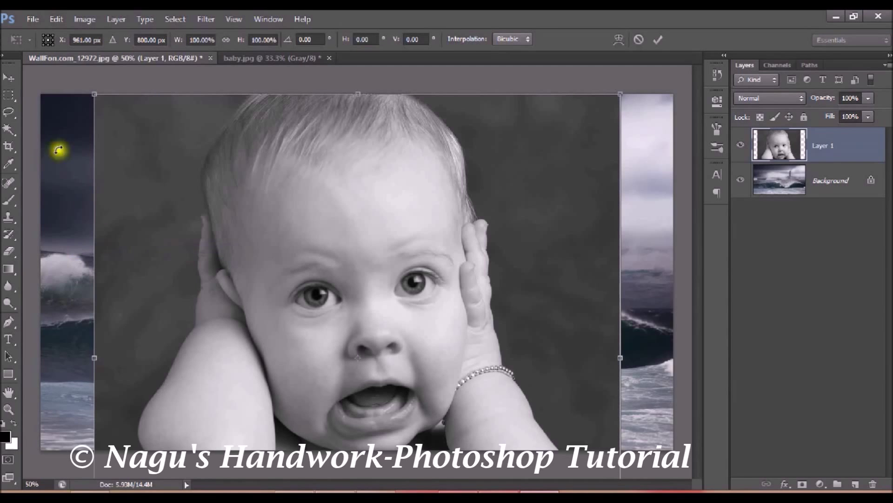
drag(93, 93, 195, 143)
drag(278, 219, 186, 176)
drag(108, 105, 208, 175)
drag(285, 255, 158, 102)
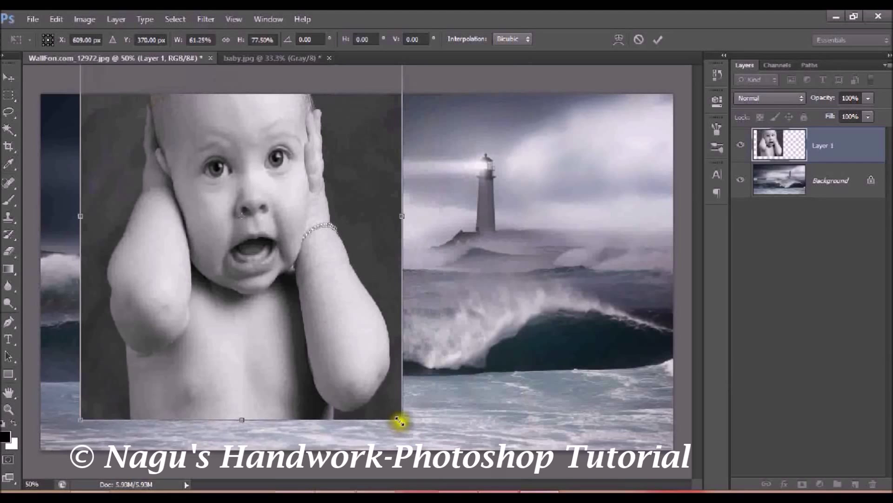
drag(402, 420, 379, 332)
drag(294, 241, 319, 331)
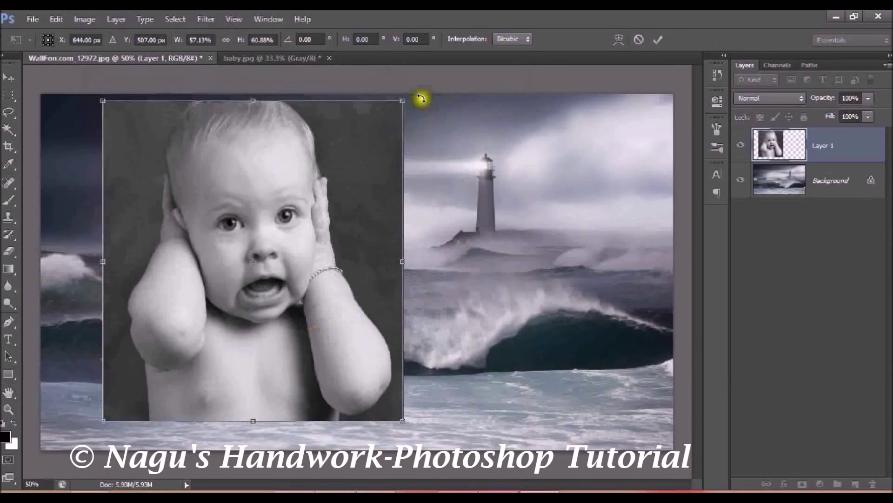
drag(401, 98, 354, 124)
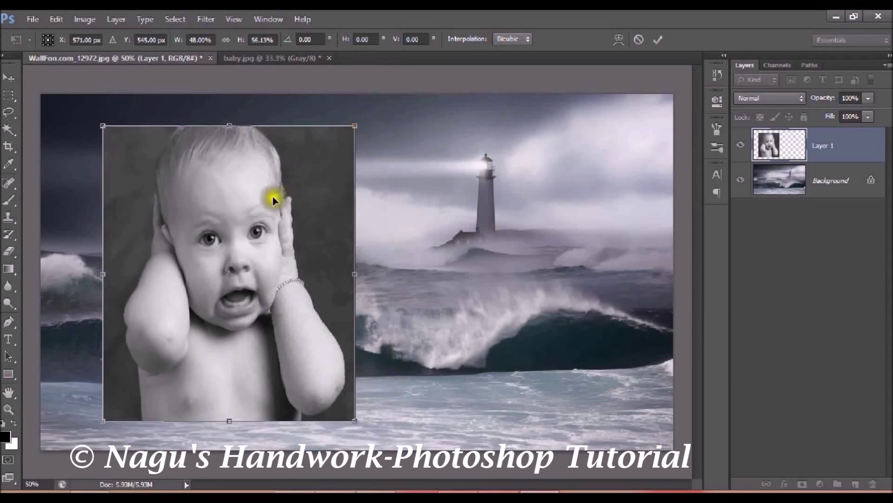
drag(264, 202, 289, 182)
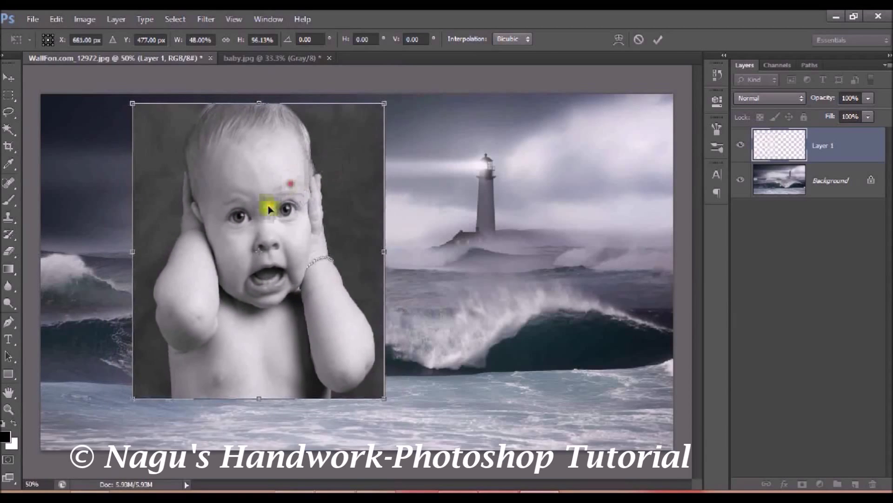
Step: Scale the baby layer down further to about 35% width and 37% height, left of the lighthouse, and apply the transform
drag(132, 397, 166, 353)
drag(236, 223, 235, 251)
drag(380, 373, 362, 334)
mouse_move(269, 222)
mouse_down()
mouse_move(255, 255)
mouse_move(260, 216)
mouse_up()
drag(352, 329, 340, 316)
drag(235, 229, 245, 239)
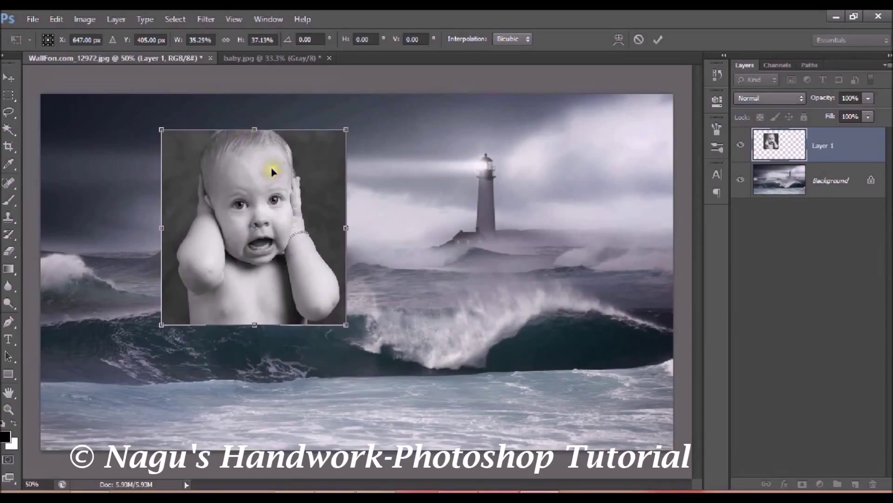
click(658, 37)
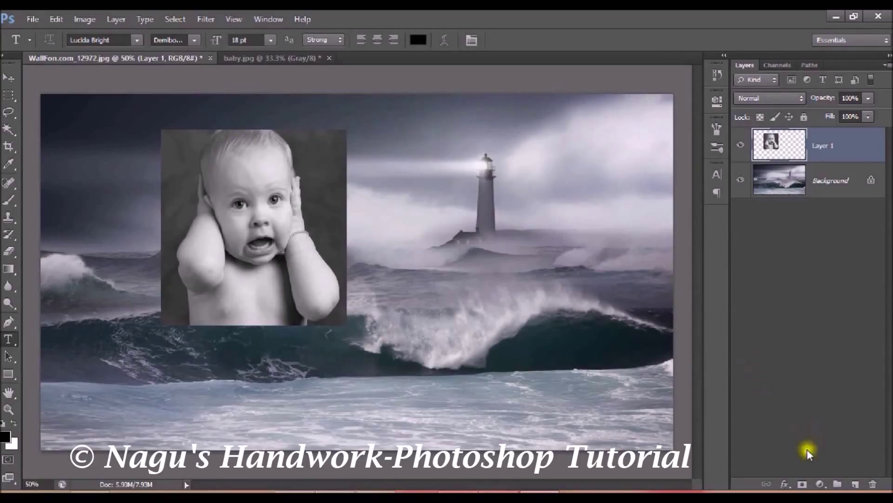
Step: Add a layer mask to the baby layer and paint out its surrounding background with a 164 px brush at 0% hardness
click(800, 484)
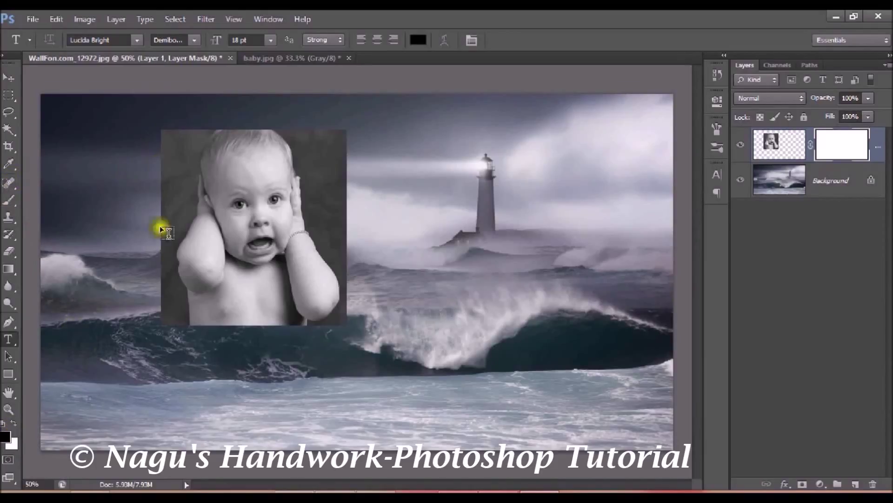
click(8, 201)
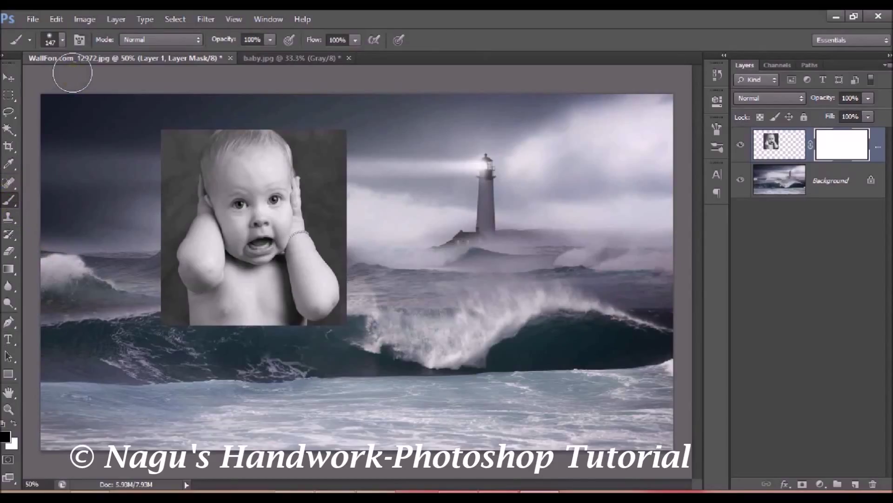
click(62, 41)
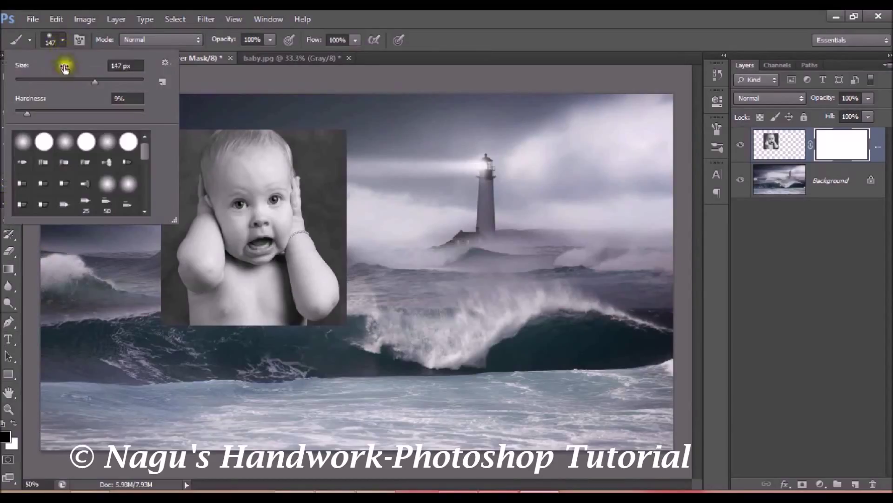
click(15, 108)
click(100, 78)
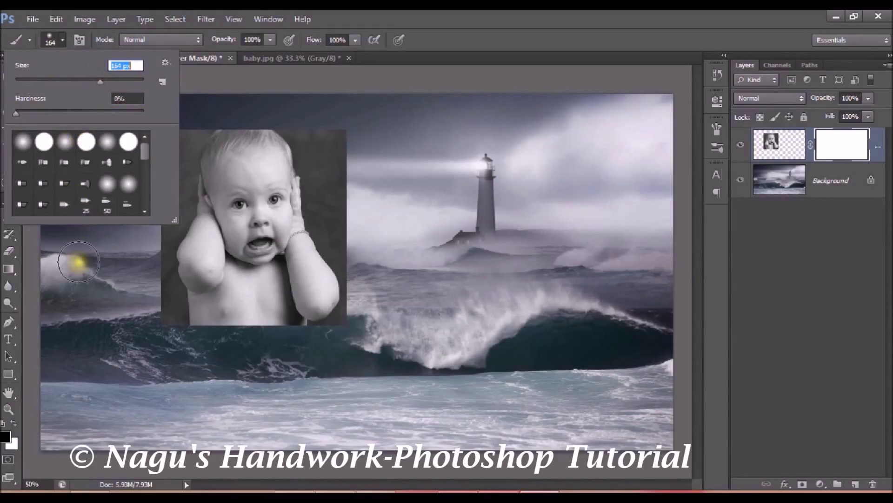
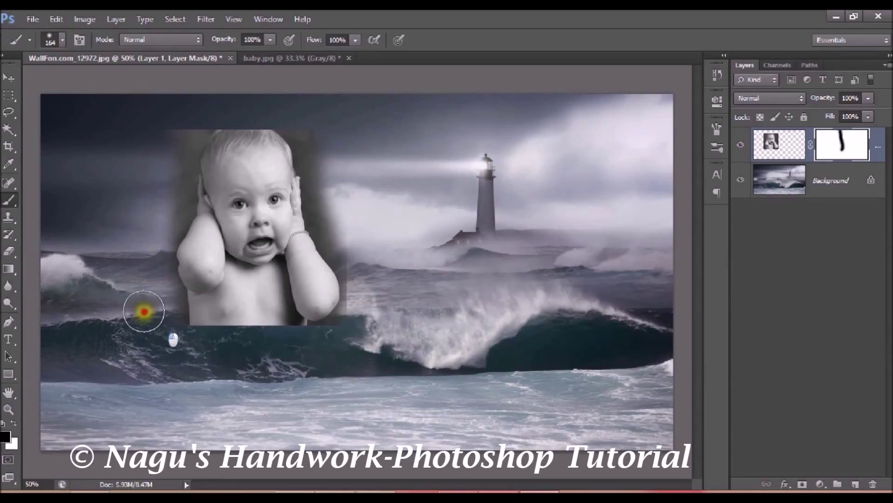
mouse_move(387, 318)
mouse_down()
mouse_move(369, 239)
mouse_move(331, 195)
mouse_move(315, 121)
mouse_move(383, 205)
mouse_move(349, 353)
mouse_move(145, 339)
mouse_move(132, 217)
mouse_move(160, 196)
mouse_move(156, 160)
mouse_move(170, 127)
mouse_up()
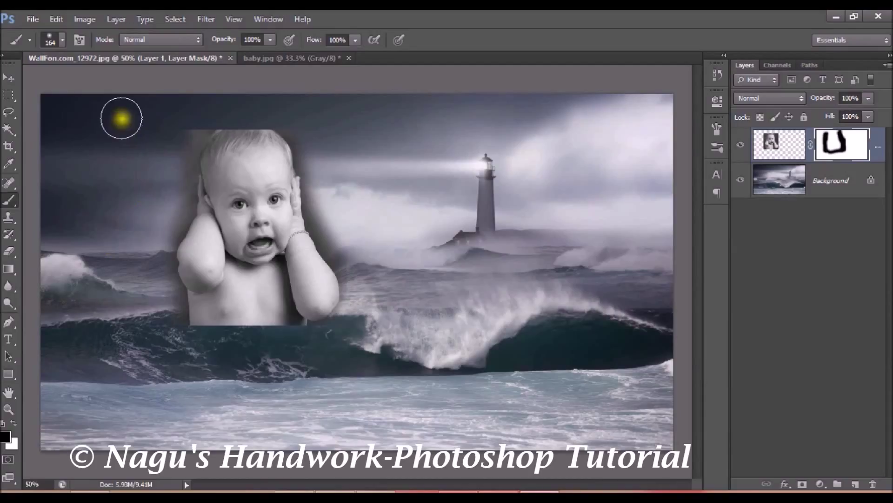
Step: Reduce the brush size to 30 px and mask out the remaining background closely around the baby's body, arms and head
click(60, 41)
click(32, 78)
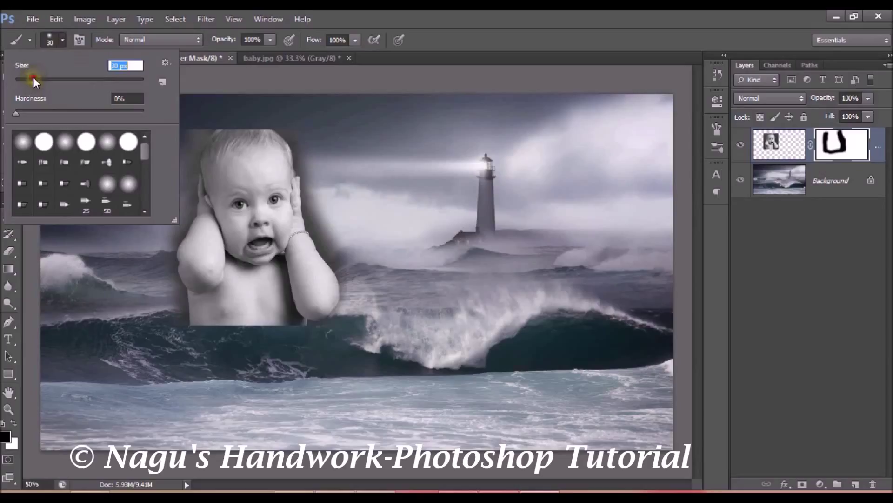
click(168, 287)
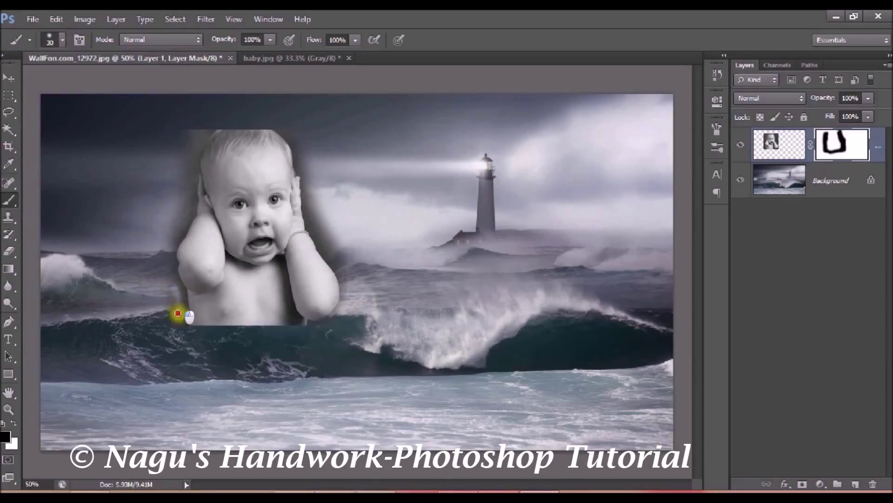
mouse_move(184, 323)
mouse_down()
mouse_move(173, 289)
mouse_move(181, 319)
mouse_move(260, 347)
mouse_move(329, 319)
mouse_move(319, 320)
mouse_move(344, 303)
mouse_move(344, 287)
mouse_move(341, 259)
mouse_move(319, 234)
mouse_move(328, 216)
mouse_move(347, 264)
mouse_move(339, 245)
mouse_move(316, 233)
mouse_move(344, 287)
mouse_move(343, 305)
mouse_move(320, 334)
mouse_up()
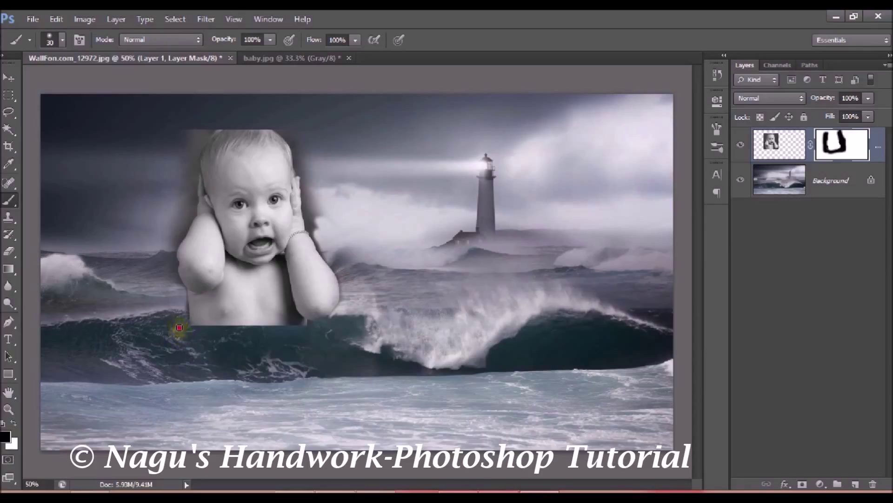
mouse_move(183, 313)
mouse_down()
mouse_move(170, 263)
mouse_move(173, 210)
mouse_move(168, 240)
mouse_move(188, 212)
mouse_move(170, 254)
mouse_move(176, 271)
mouse_move(163, 225)
mouse_move(164, 296)
mouse_move(162, 220)
mouse_move(186, 202)
mouse_move(180, 218)
mouse_move(179, 190)
mouse_move(168, 215)
mouse_move(165, 190)
mouse_move(159, 224)
mouse_move(157, 166)
mouse_move(161, 147)
mouse_move(193, 125)
mouse_move(188, 143)
mouse_move(204, 130)
mouse_move(189, 156)
mouse_move(189, 214)
mouse_move(170, 259)
mouse_up()
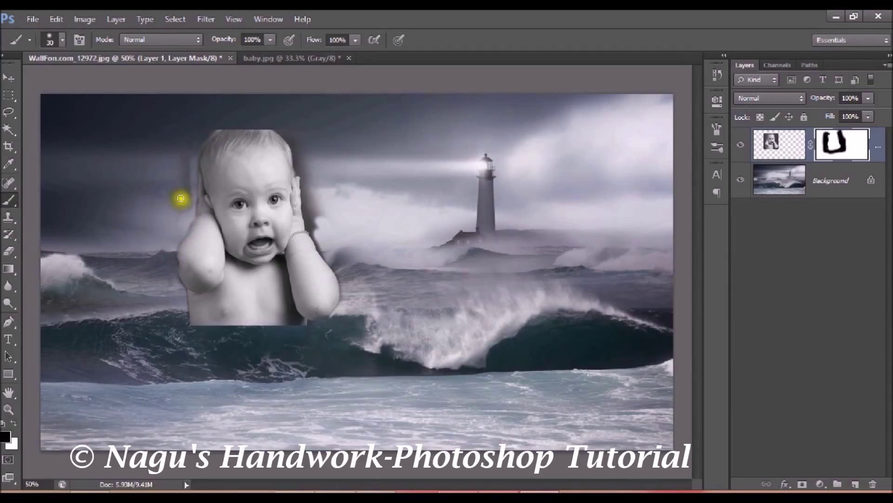
mouse_move(182, 205)
mouse_down()
mouse_move(183, 152)
mouse_move(189, 157)
mouse_move(178, 223)
mouse_move(179, 158)
mouse_move(188, 187)
mouse_up()
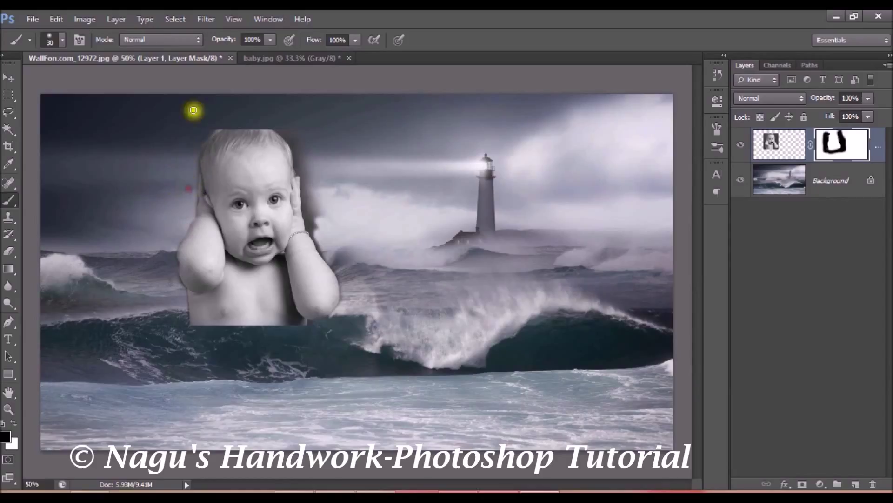
mouse_move(282, 128)
mouse_down()
mouse_move(299, 149)
mouse_move(301, 168)
mouse_move(289, 136)
mouse_move(317, 230)
mouse_move(305, 216)
mouse_move(295, 148)
mouse_move(316, 195)
mouse_move(305, 190)
mouse_move(307, 163)
mouse_move(325, 229)
mouse_move(309, 220)
mouse_move(334, 261)
mouse_move(309, 176)
mouse_move(330, 228)
mouse_up()
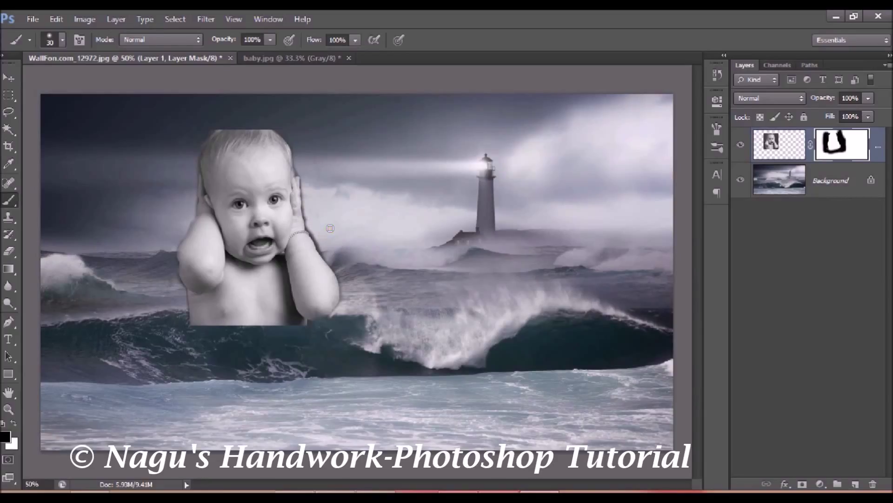
mouse_move(165, 288)
mouse_down()
mouse_move(169, 308)
mouse_move(163, 251)
mouse_move(175, 209)
mouse_move(161, 277)
mouse_move(167, 298)
mouse_up()
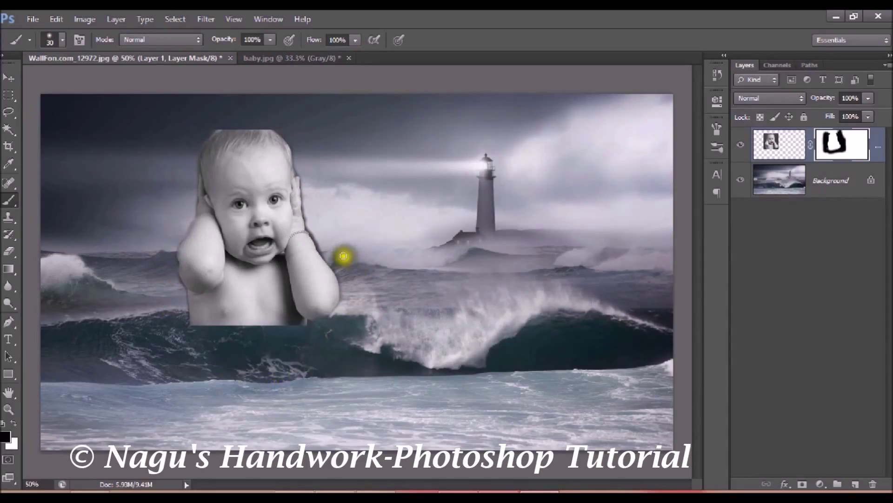
mouse_move(328, 255)
mouse_down()
mouse_move(307, 209)
mouse_move(322, 165)
mouse_up()
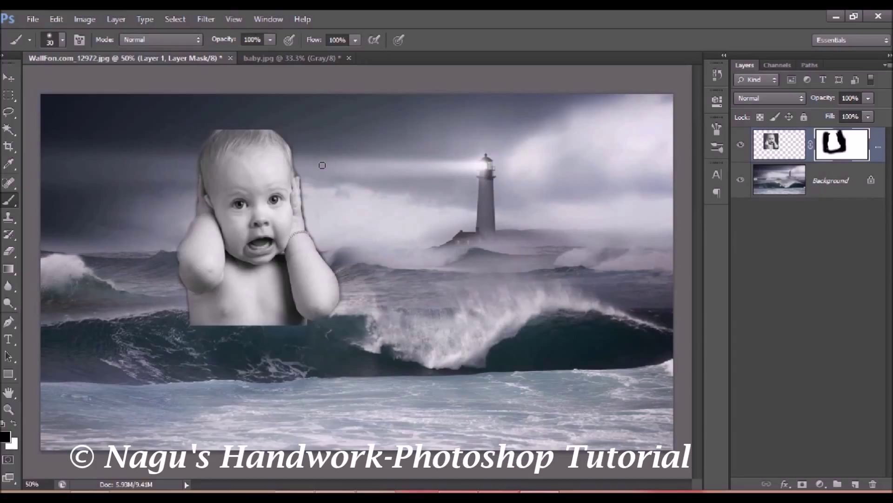
drag(235, 119, 275, 114)
Step: Lower the baby layer's opacity to 74% and add a Color Balance adjustment layer above it
click(868, 98)
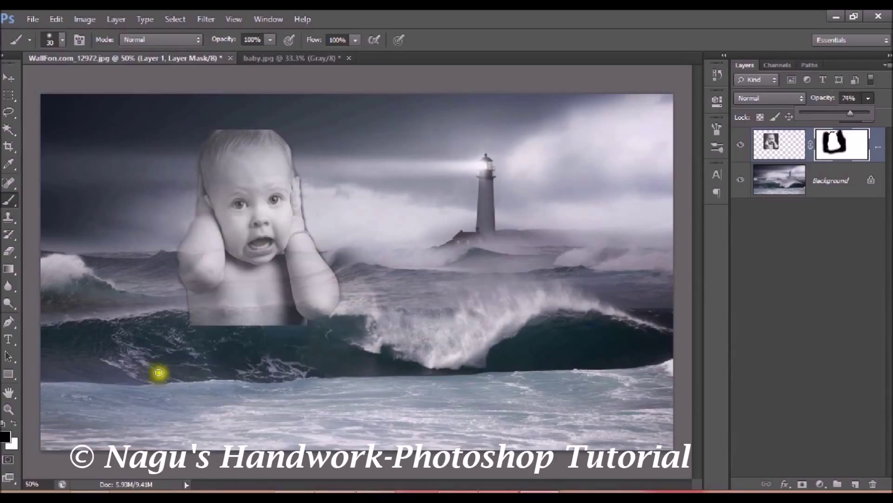
drag(485, 321, 605, 319)
click(820, 483)
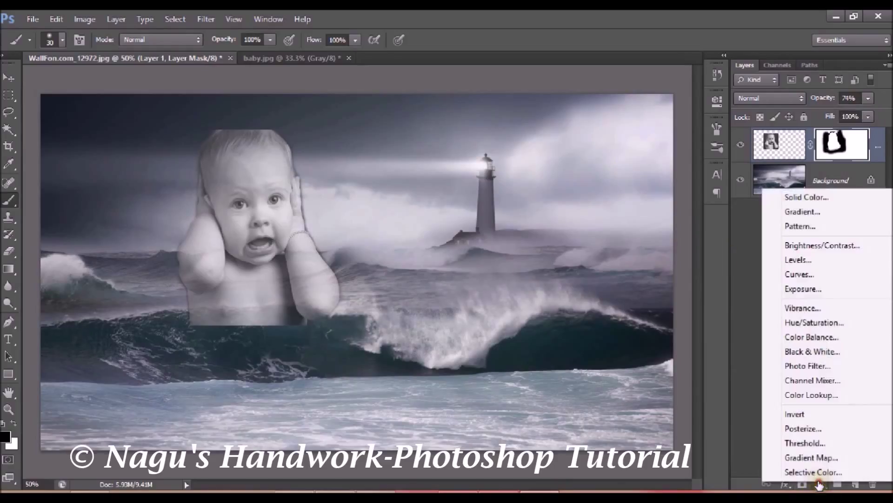
click(826, 338)
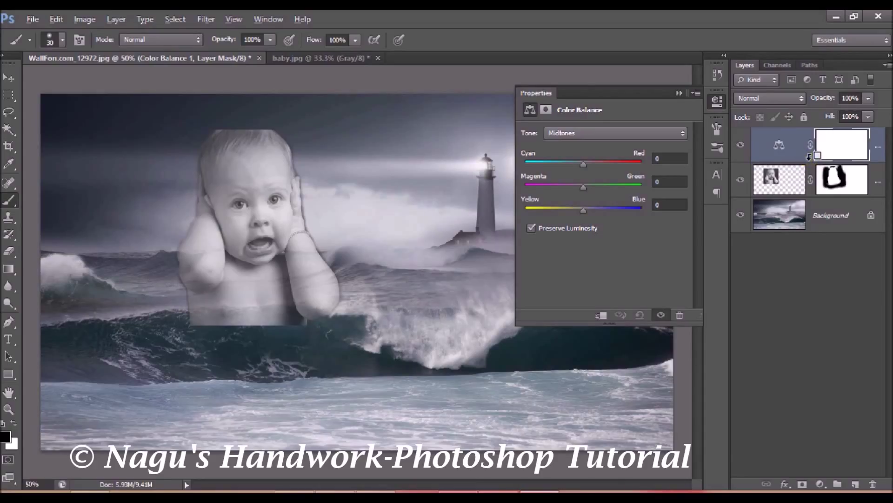
Step: Clip the Color Balance adjustment to the baby layer and shift its midtones toward cyan, with Yellow–Blue at +25
alt+click(809, 158)
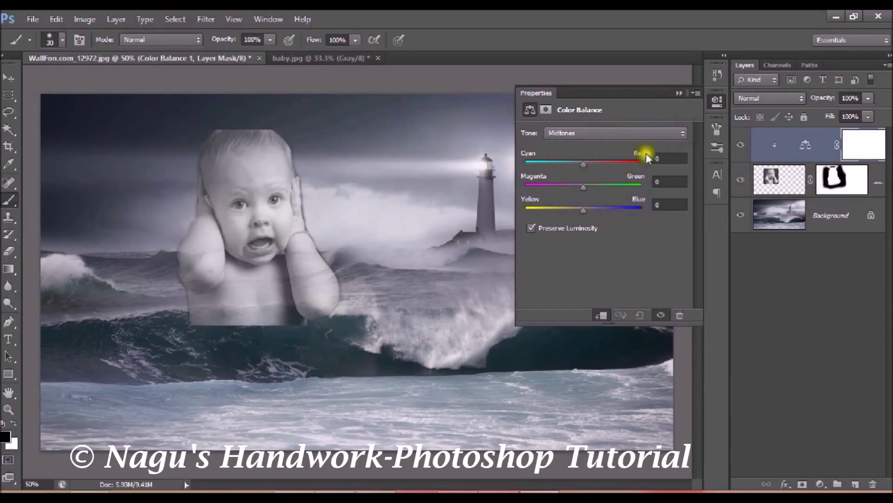
click(579, 161)
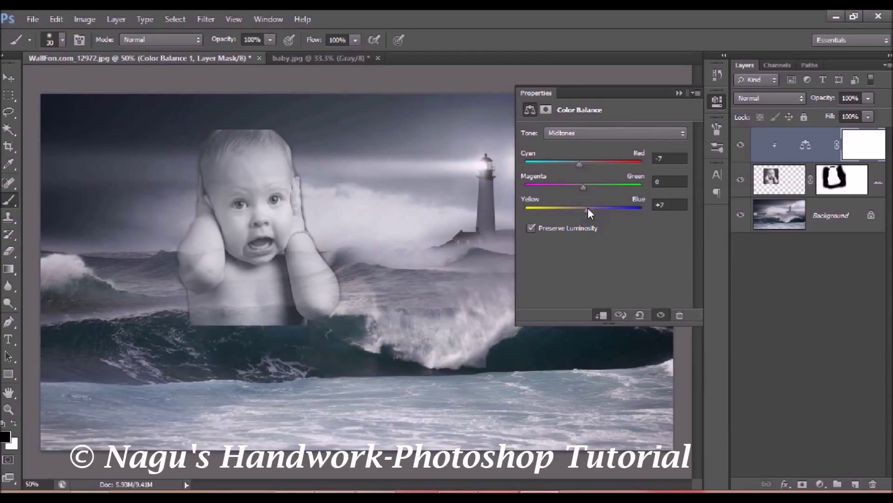
drag(588, 208, 588, 207)
drag(576, 161, 574, 161)
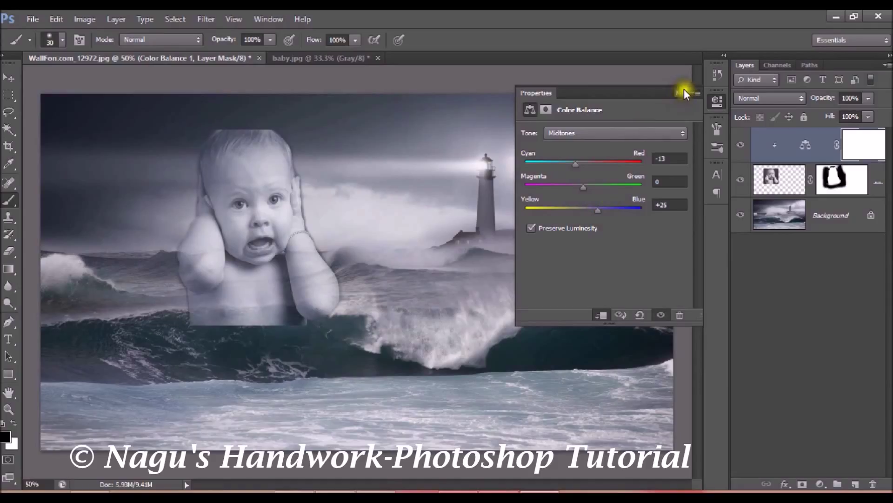
click(570, 161)
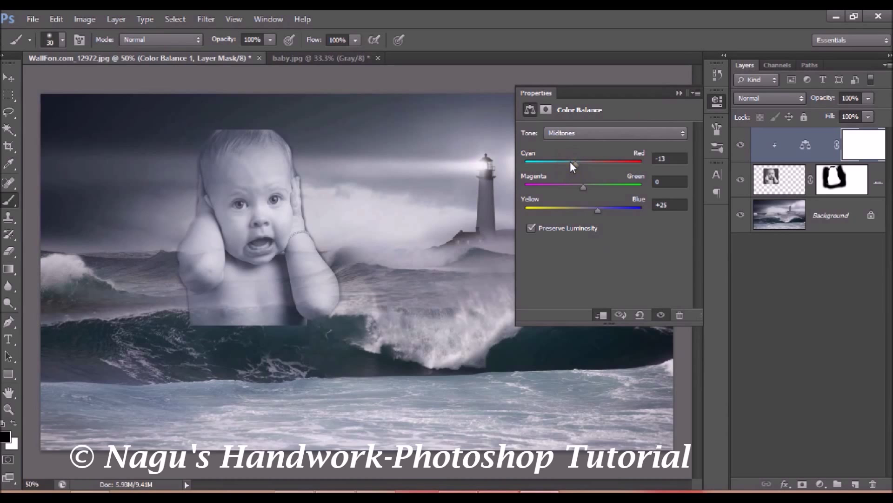
click(681, 93)
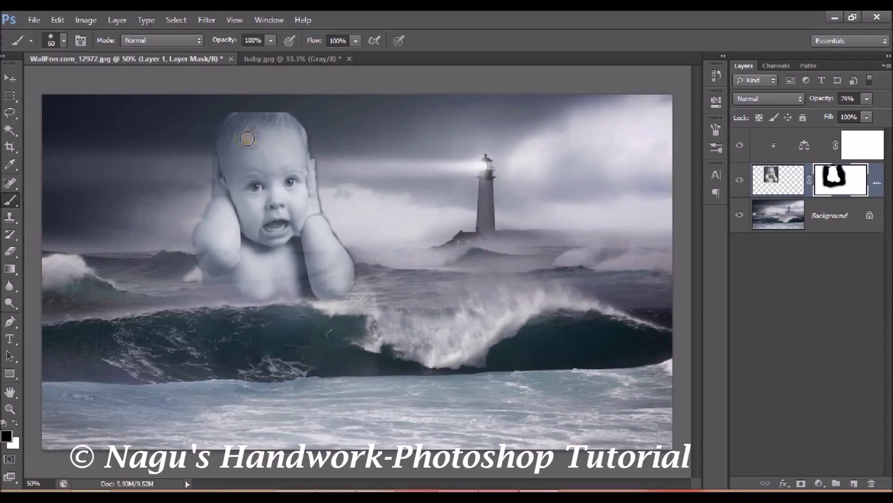
Step: Select the baby layer's image instead of its mask and move the baby very slightly up and to the left
click(9, 80)
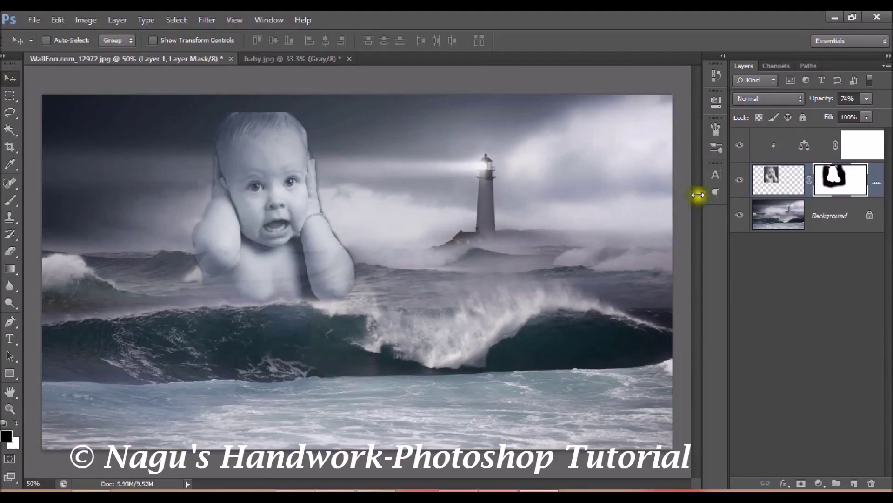
click(773, 181)
drag(261, 183, 259, 182)
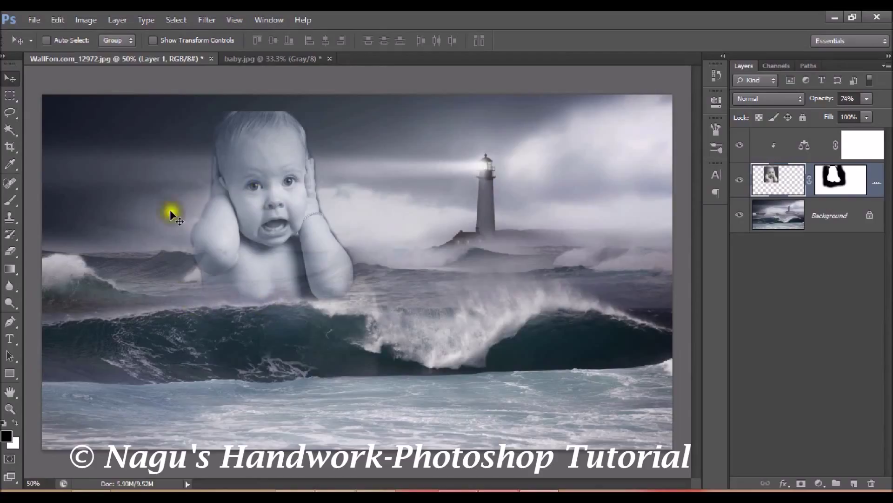